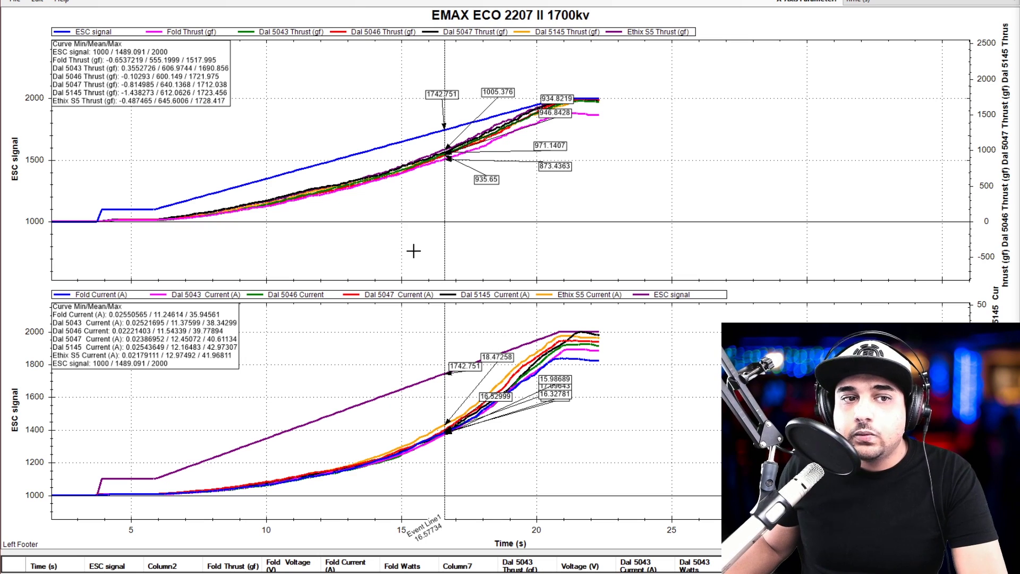
Step: Pan the charts to earlier times and move the event line to about 10.3 s
drag(414, 250, 433, 240)
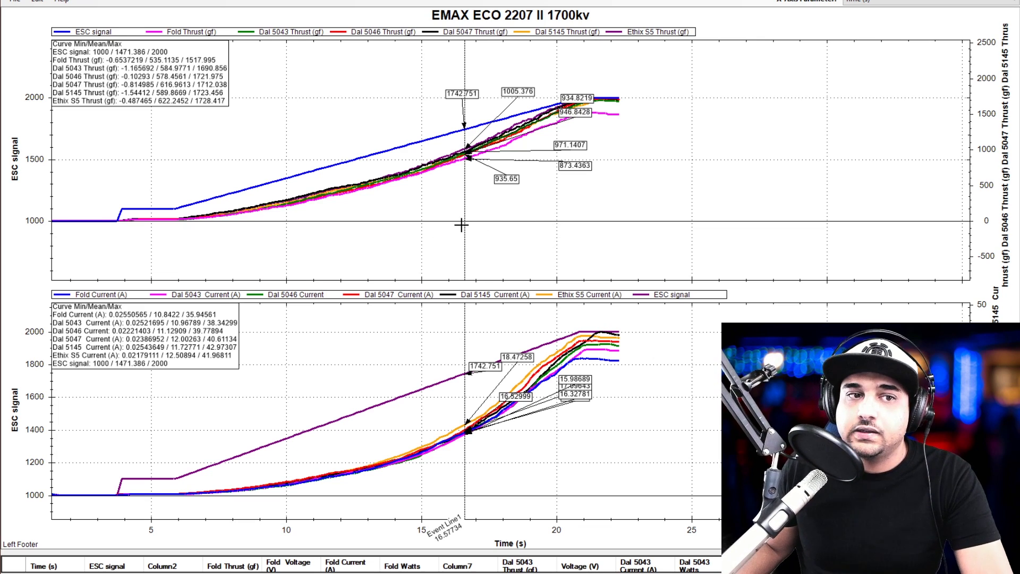
scroll(481, 226, up, 2)
drag(487, 239, 485, 241)
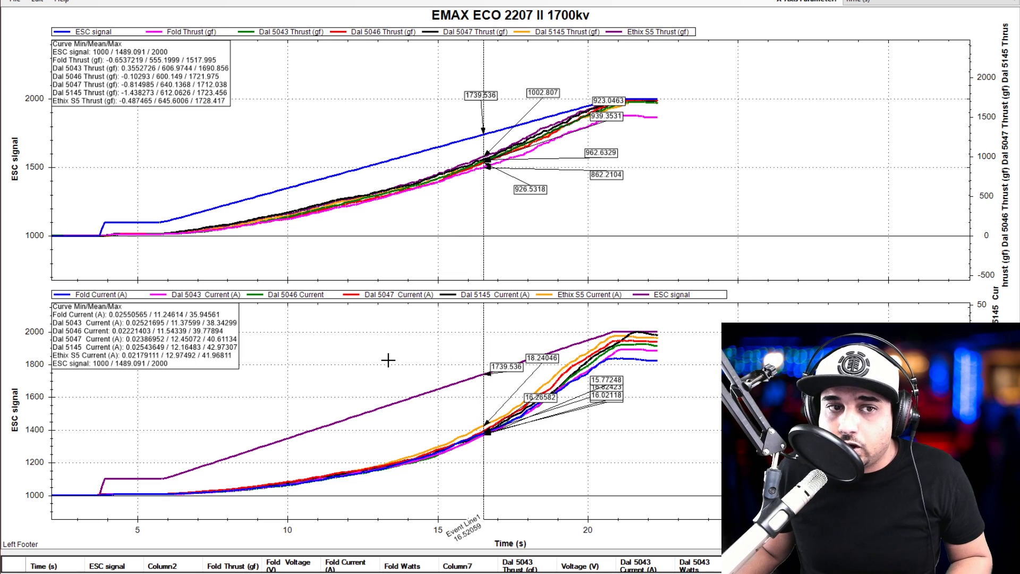
drag(388, 360, 431, 357)
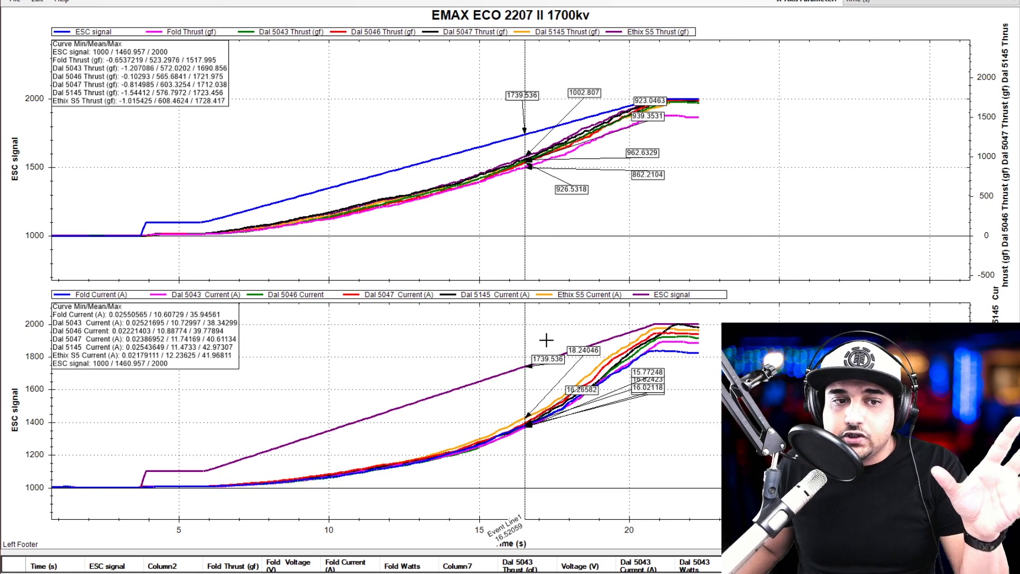
drag(527, 327, 431, 357)
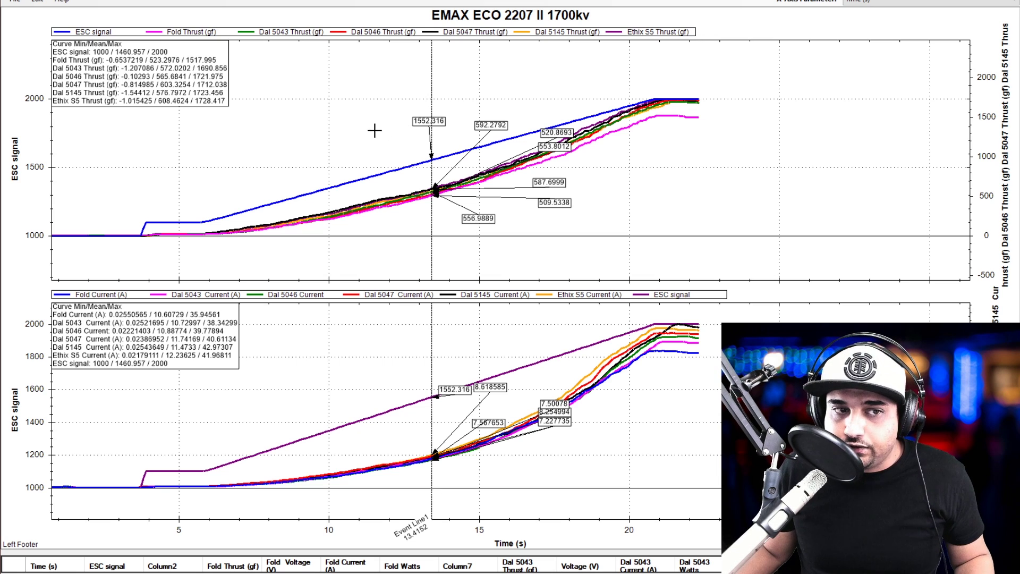
Step: Shift the view to start at 0 s and set the event line at 8.364022 s (ESC 1249.713)
drag(375, 133, 397, 128)
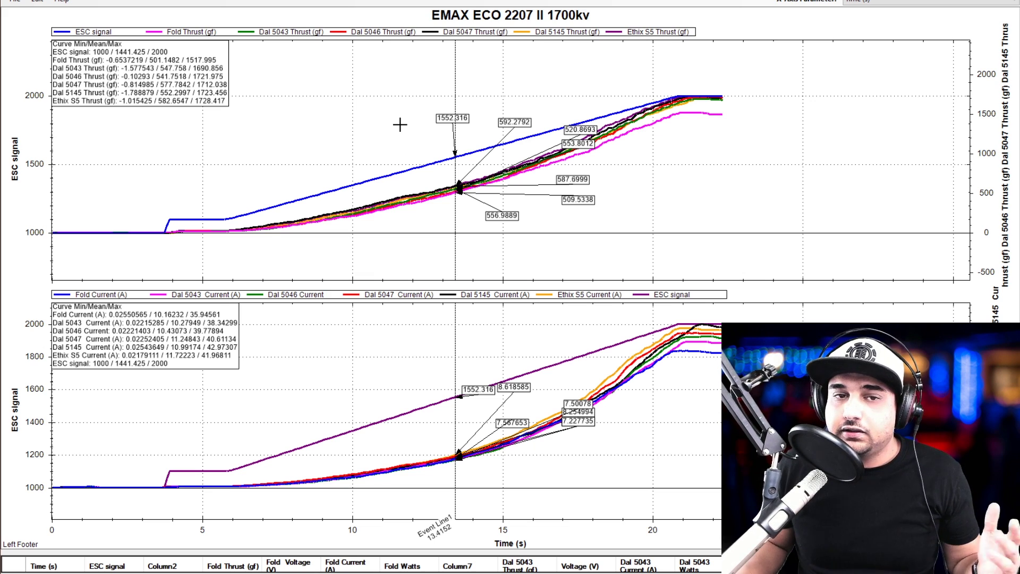
drag(295, 159, 396, 179)
drag(551, 99, 401, 146)
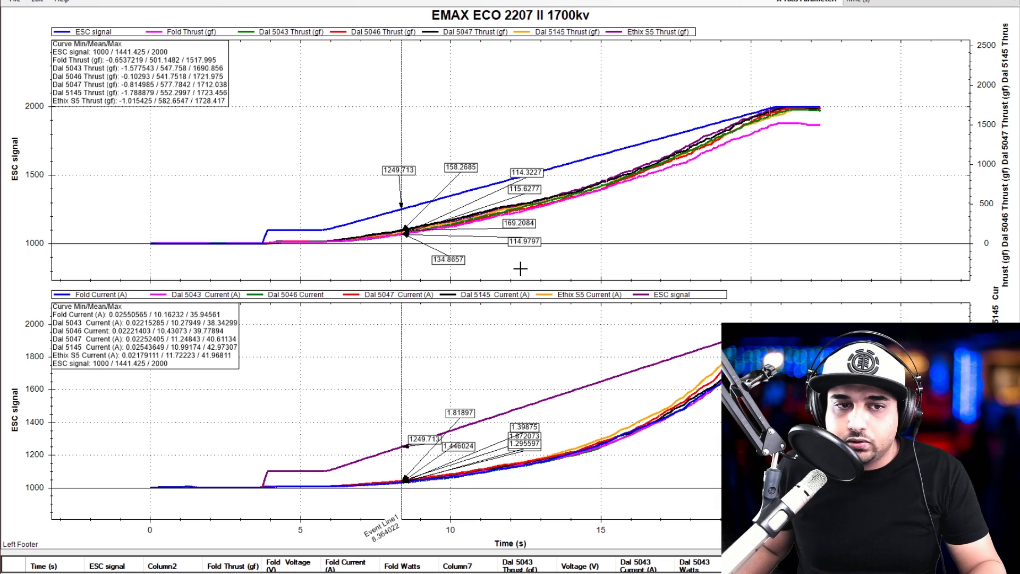
Step: Zoom the linked thrust and current charts out to a time axis of about −25 to 30 s
scroll(537, 431, down, 3)
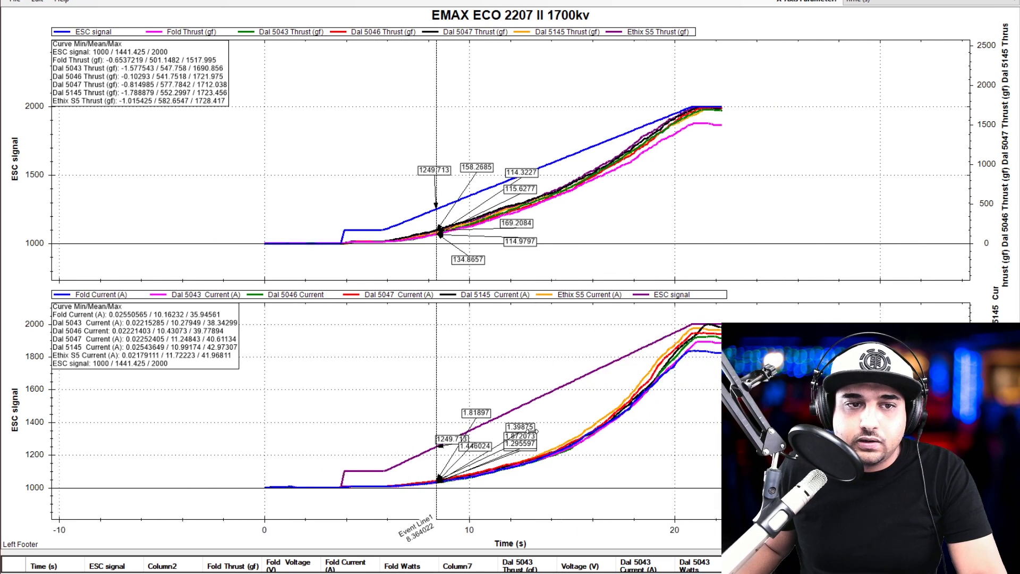
scroll(537, 431, down, 2)
scroll(565, 227, up, 2)
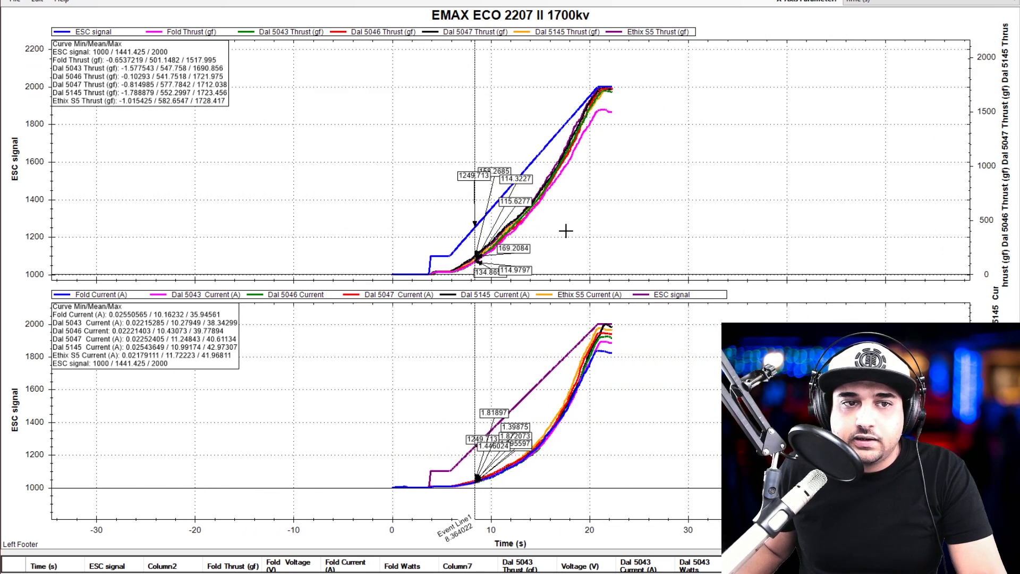
scroll(581, 228, up, 2)
scroll(596, 219, up, 3)
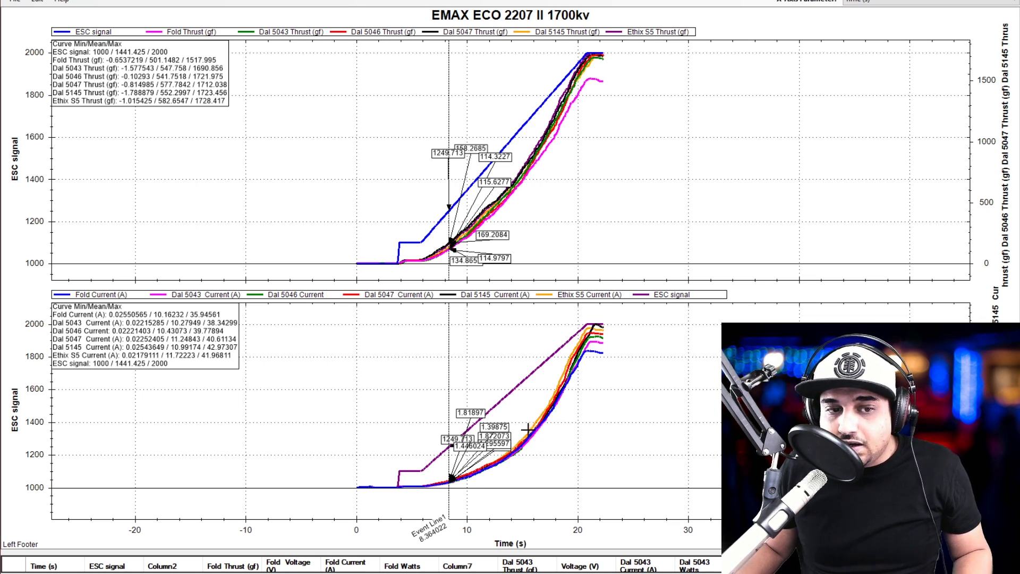
Step: Move the lower chart's 1548.841 ESC readout off the curves and settle the event line near 12.3 s
drag(451, 371, 448, 434)
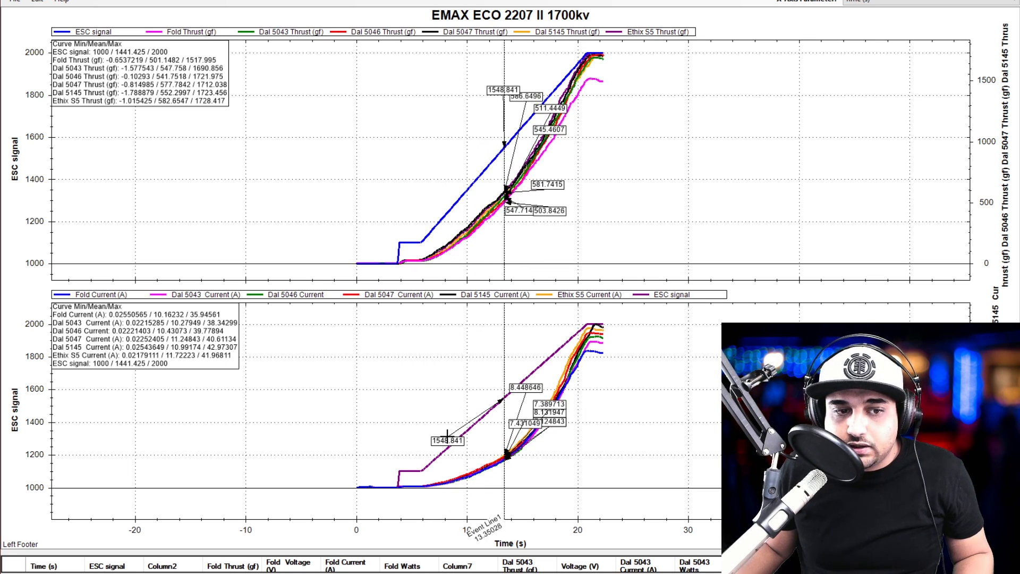
click(780, 317)
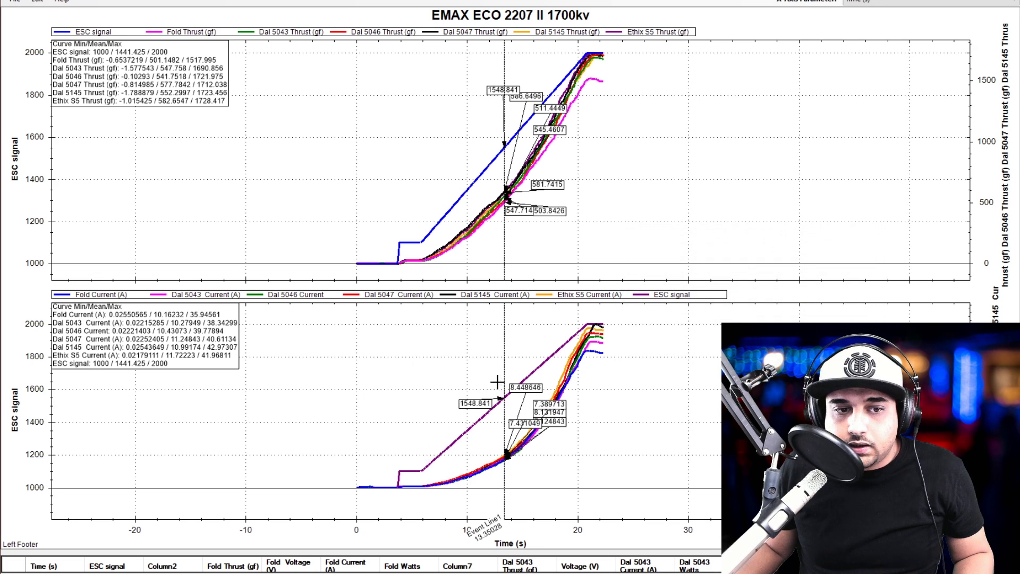
drag(485, 389, 428, 370)
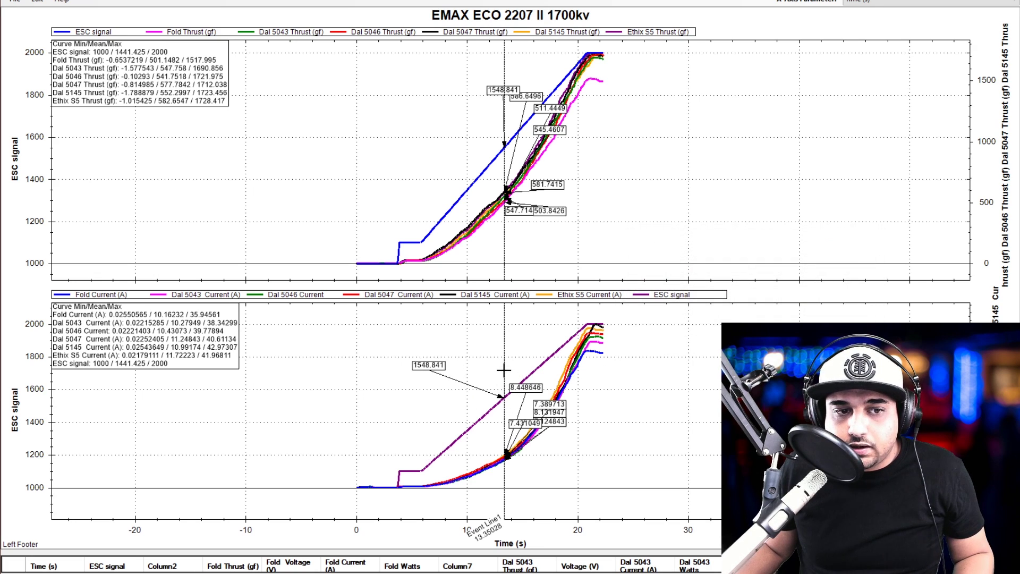
mouse_move(504, 370)
mouse_down()
mouse_move(492, 372)
mouse_move(542, 346)
mouse_move(489, 372)
mouse_move(523, 376)
mouse_up()
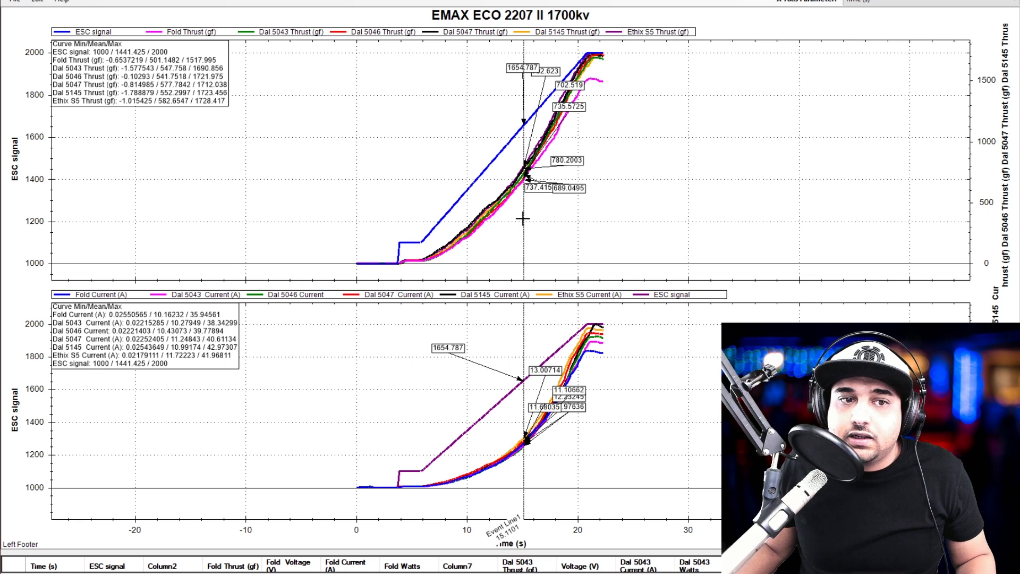
mouse_move(523, 218)
mouse_down()
mouse_move(493, 249)
mouse_move(515, 234)
mouse_up()
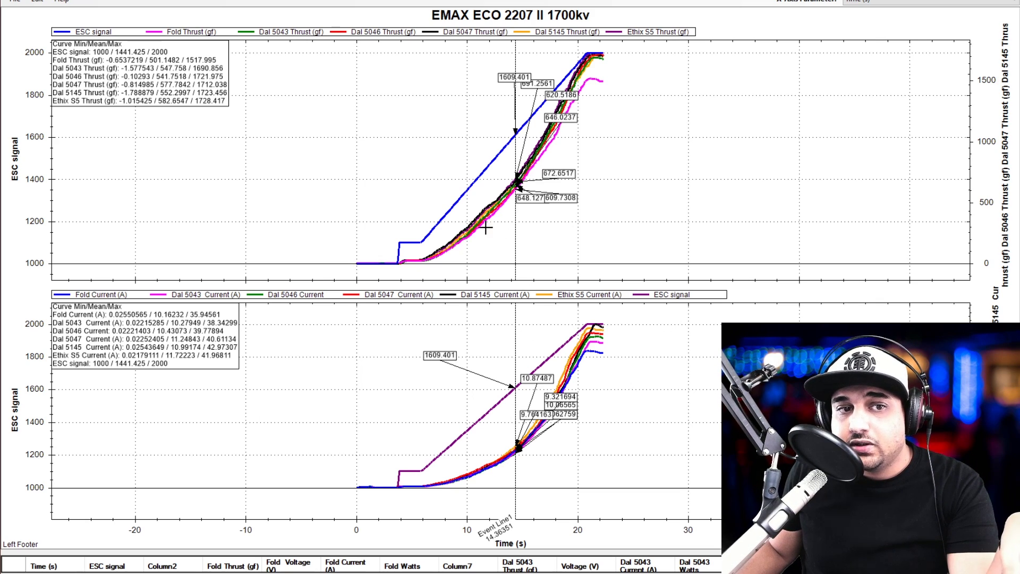
Step: Slide the event line to 19.34066 s, where ESC reads 1908.011, zooming in and out around it
scroll(604, 98, up, 3)
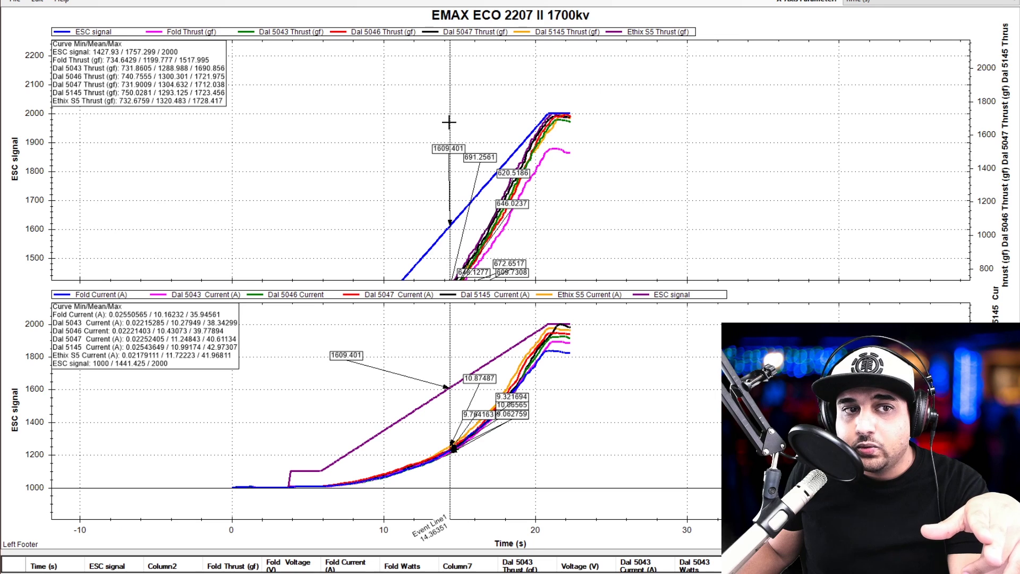
drag(451, 119, 526, 144)
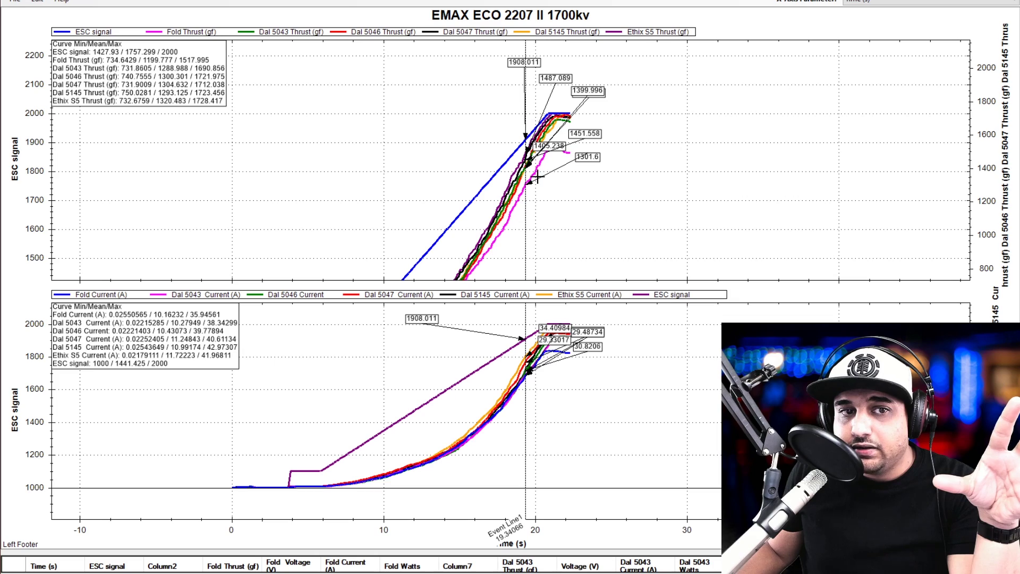
scroll(540, 104, up, 4)
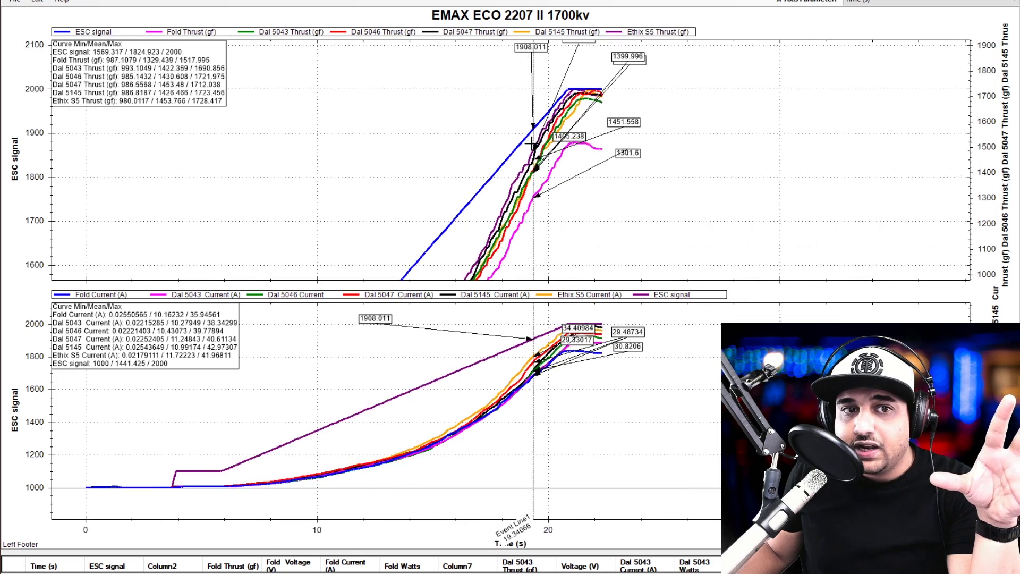
scroll(680, 178, up, 3)
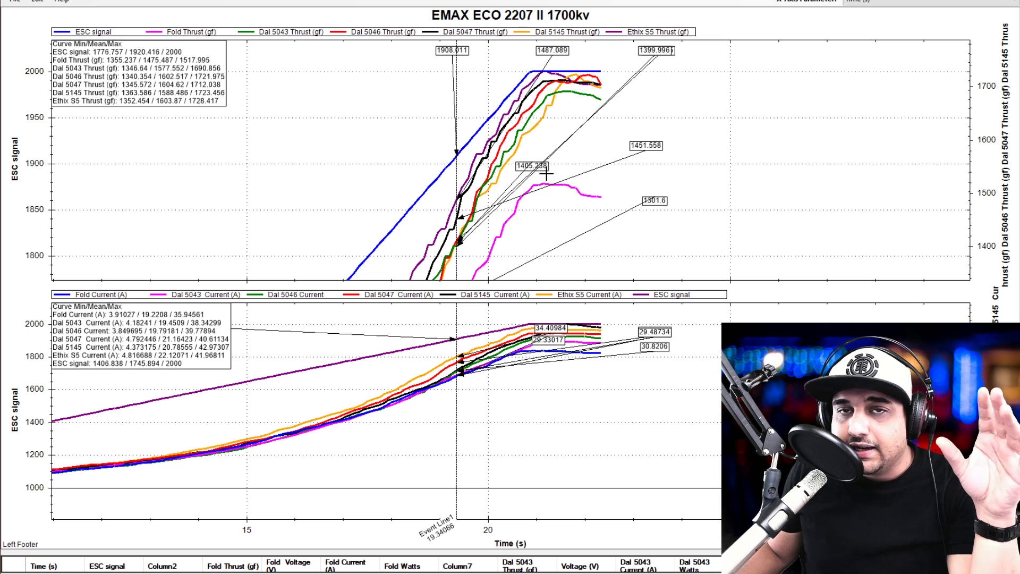
scroll(546, 171, down, 2)
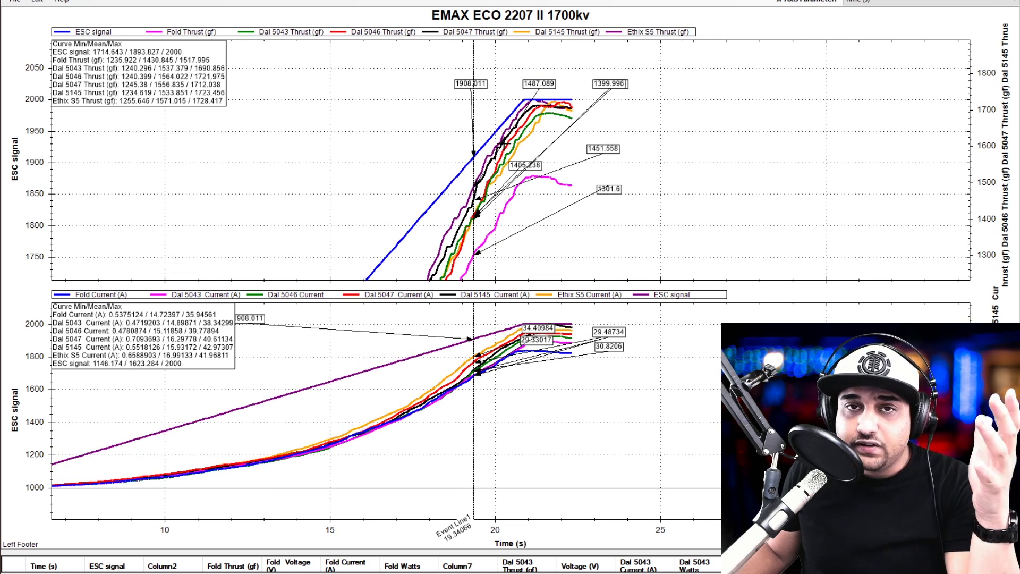
scroll(535, 181, down, 2)
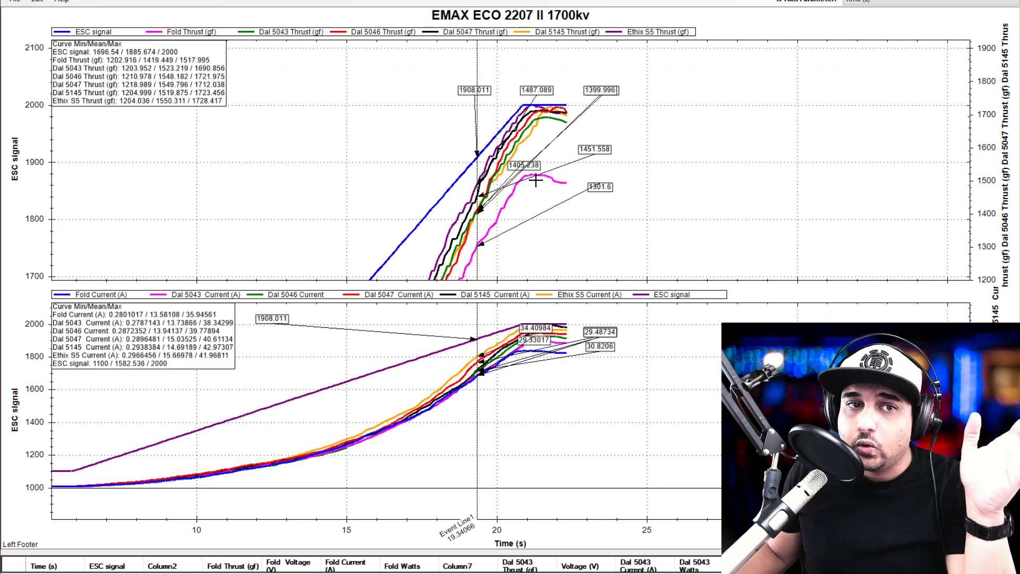
scroll(511, 164, down, 2)
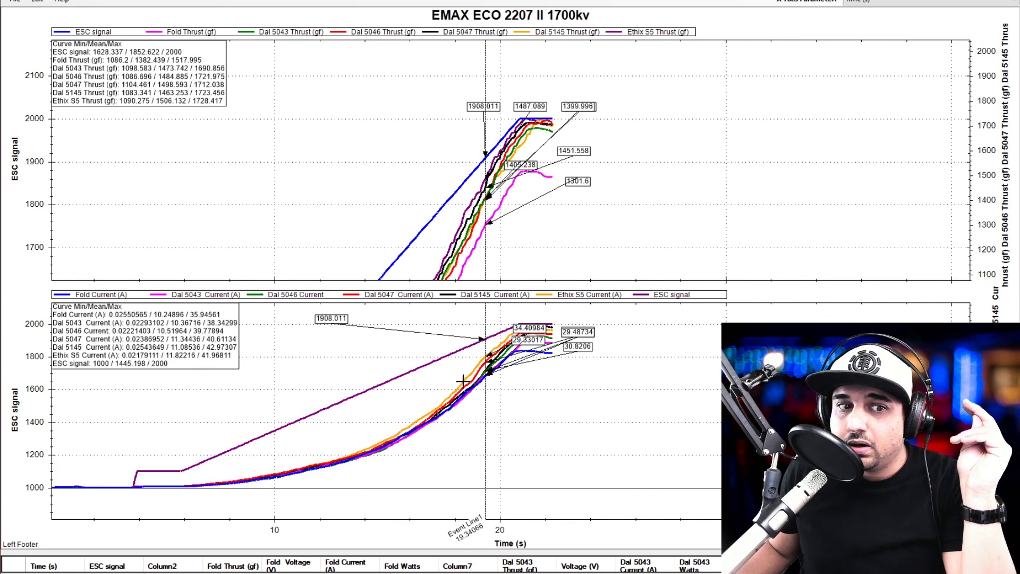
Step: Bring the start of the time axis into view and enlarge the raw data table beneath the charts
drag(517, 372, 637, 376)
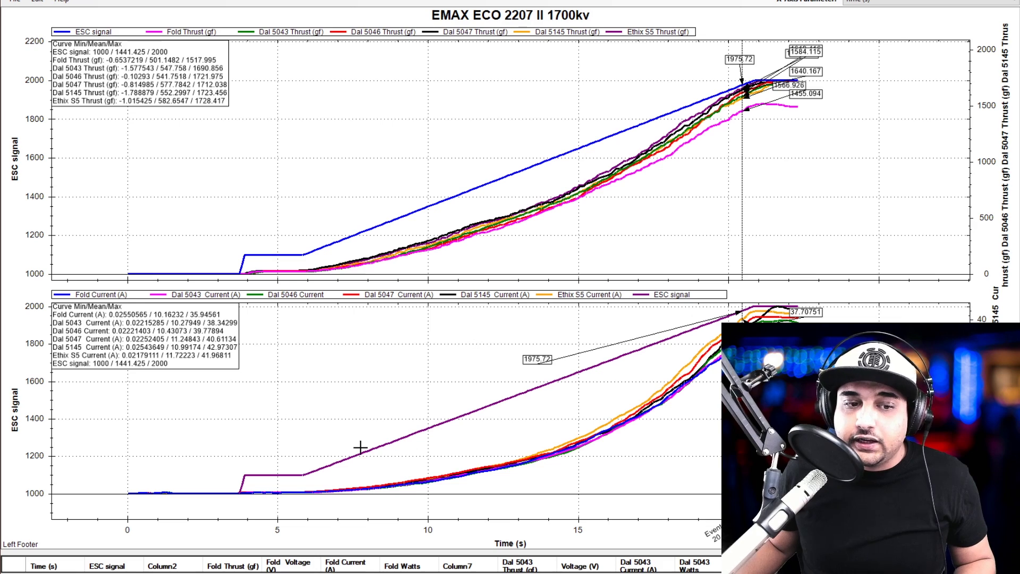
drag(446, 552, 451, 249)
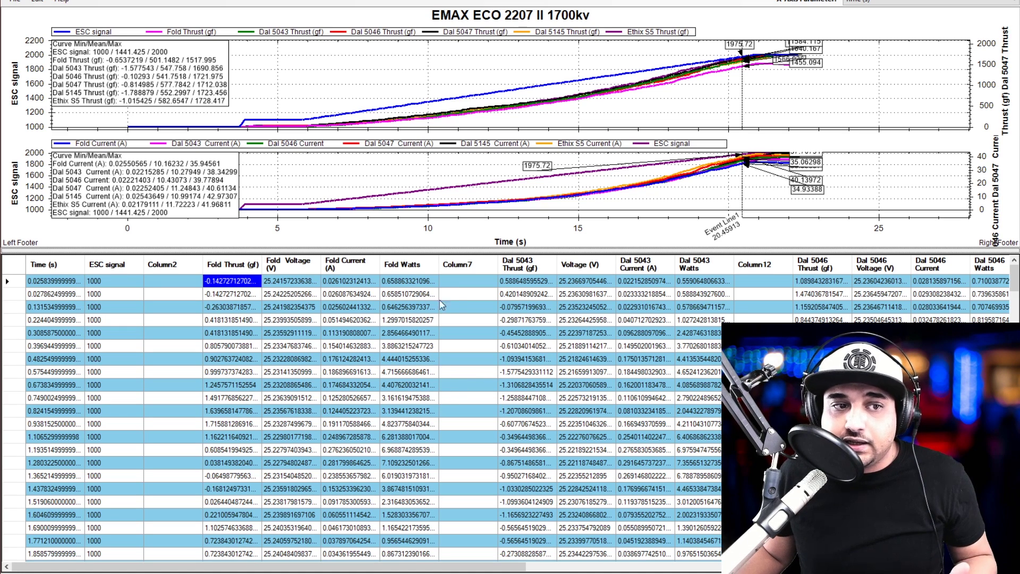
Step: Check the first-row Time, ESC signal and Fold thrust, voltage, current and watts values
click(69, 285)
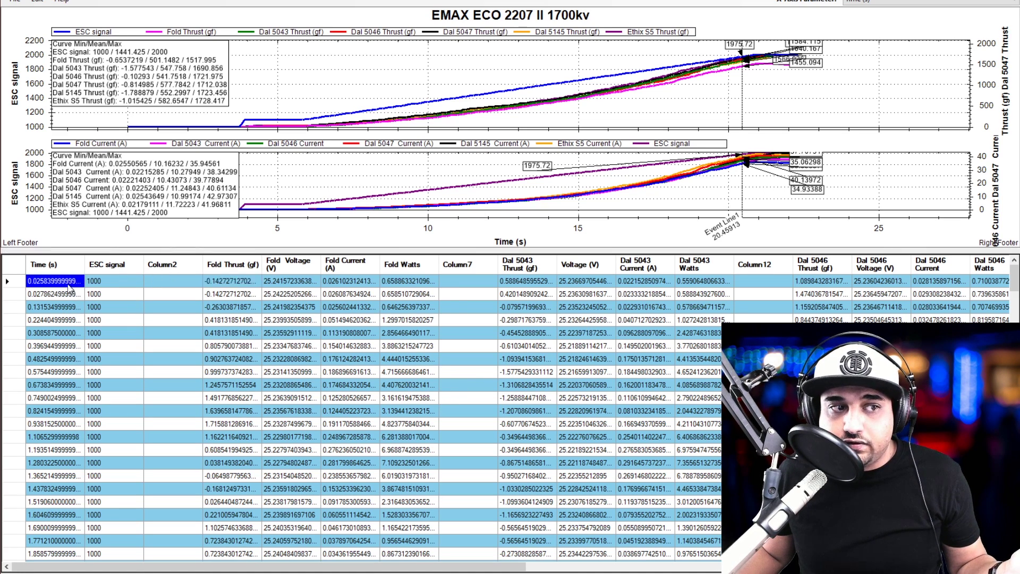
click(98, 285)
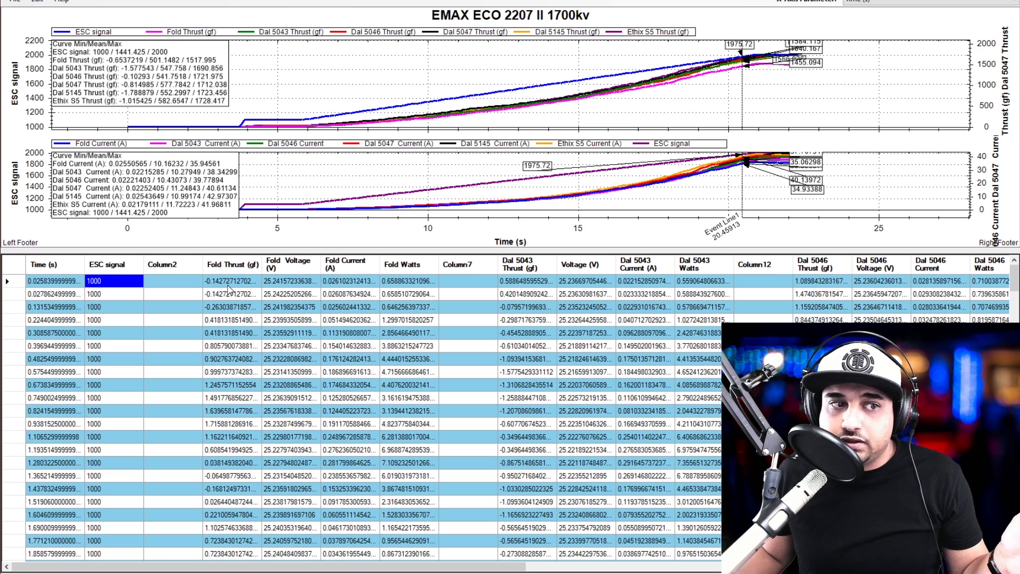
click(236, 281)
click(277, 283)
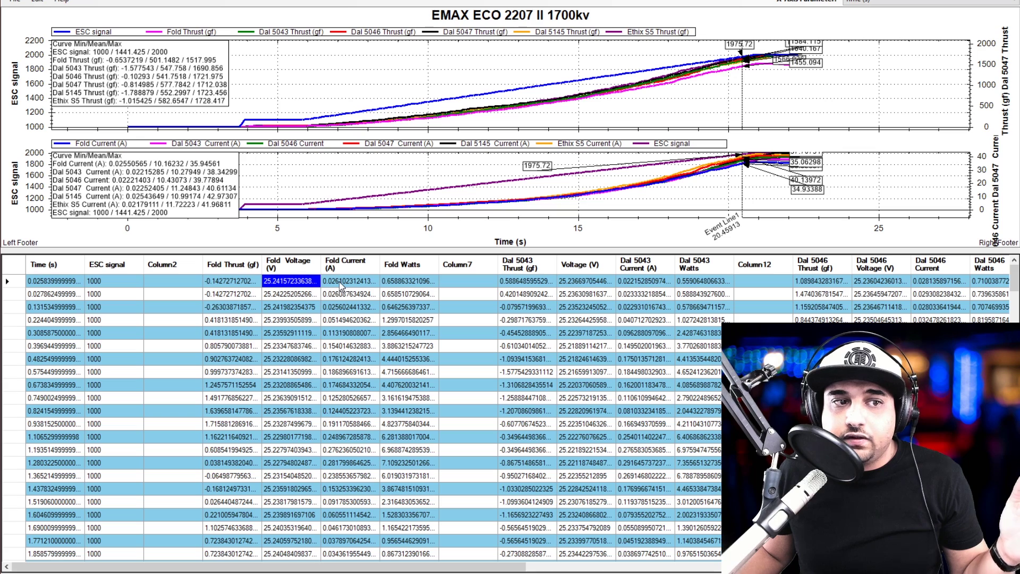
click(359, 285)
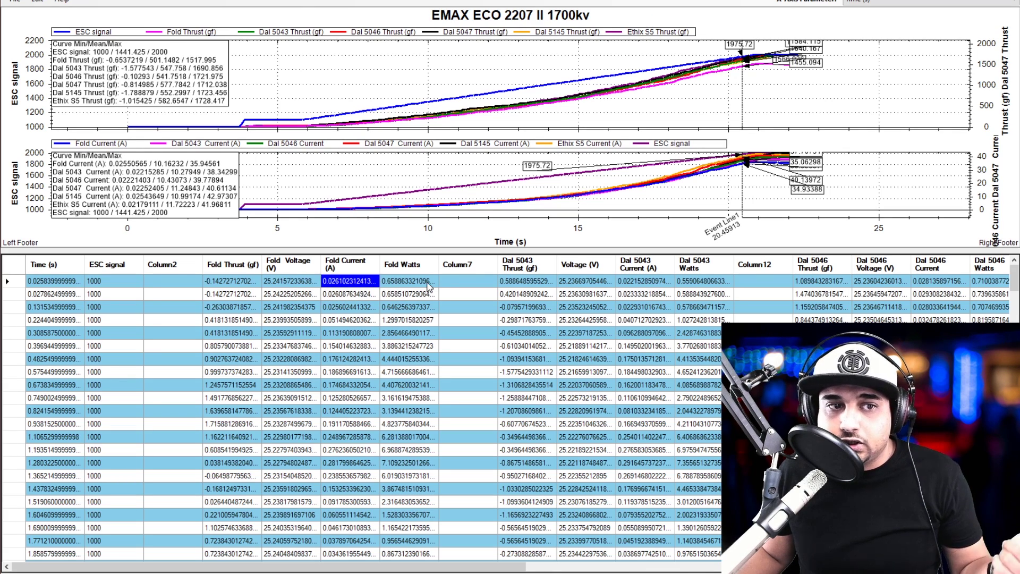
click(428, 285)
Step: Check the Dal 5043 and Dal 5046 readings, then shrink the table so the charts fill the window
click(547, 286)
click(722, 293)
click(821, 281)
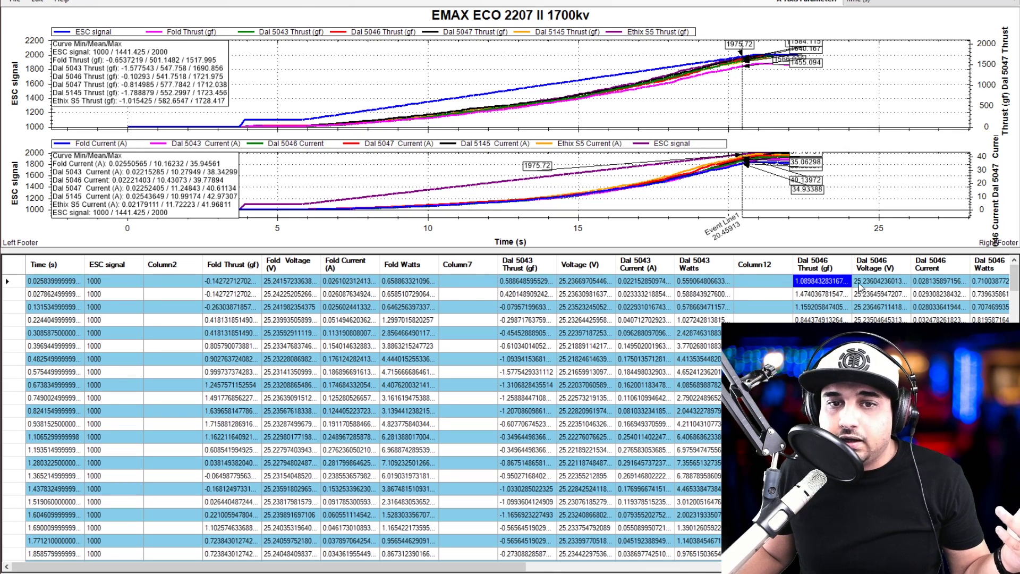
scroll(396, 348, down, 3)
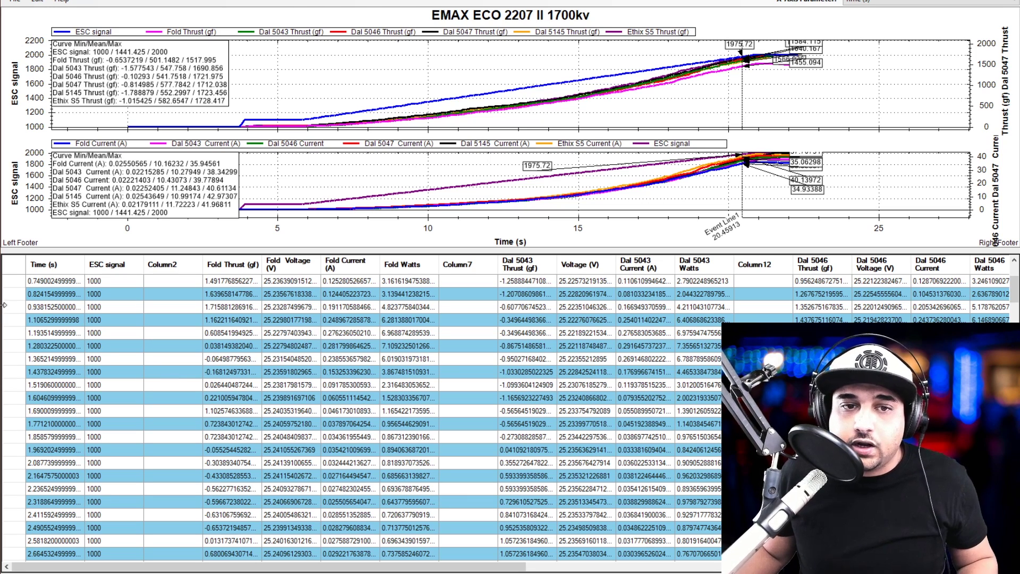
drag(612, 247, 634, 491)
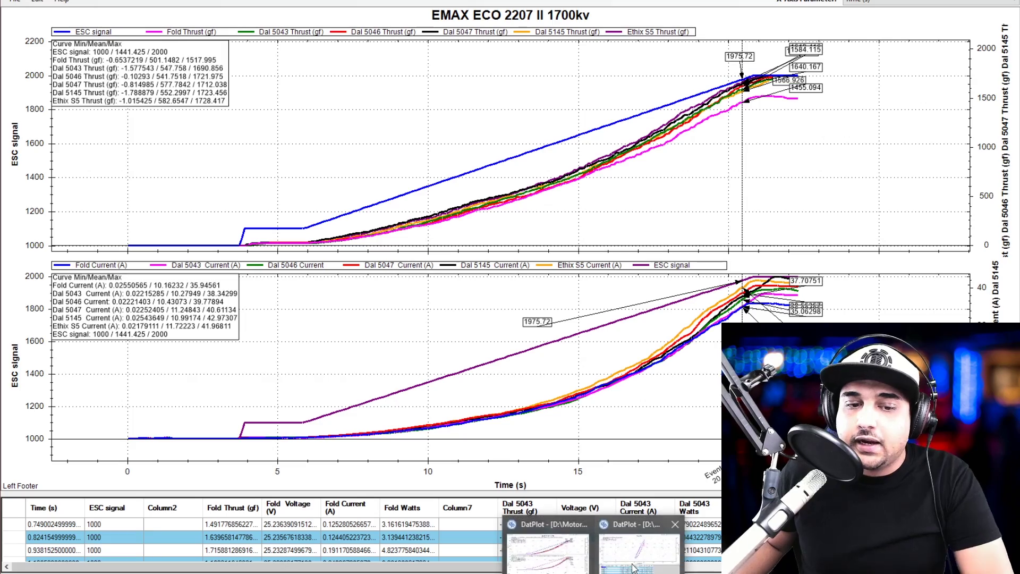
Step: Switch to the 2306 vs 2207 thrust-versus-ESC-signal chart and zoom in on it
click(648, 561)
scroll(529, 298, up, 1)
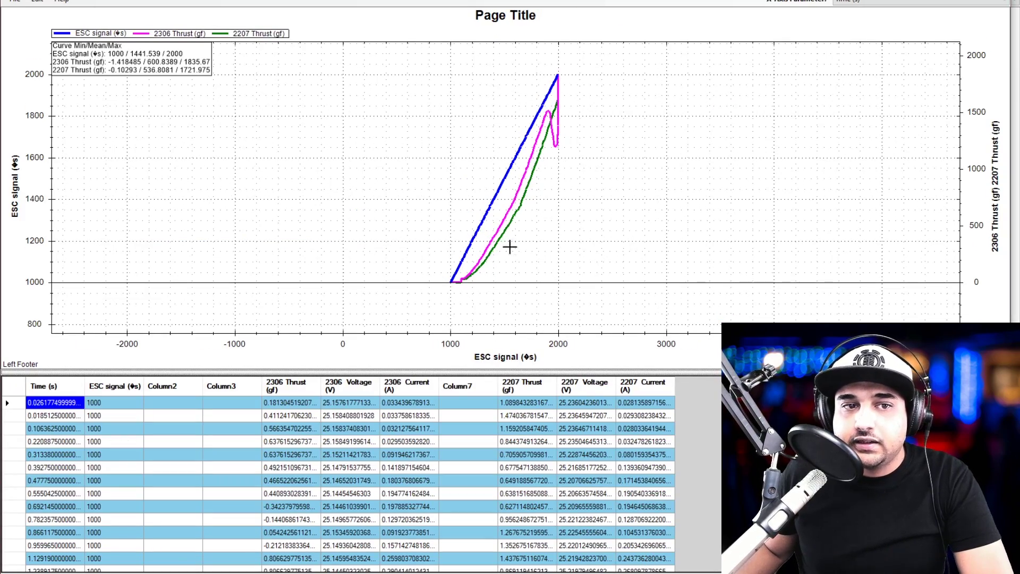
scroll(578, 184, up, 1)
scroll(579, 183, up, 5)
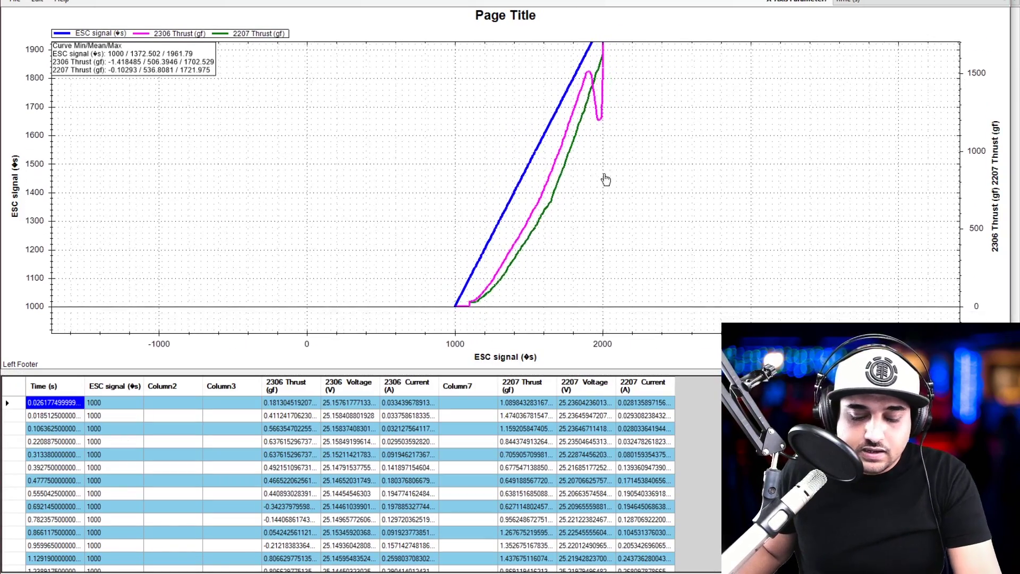
scroll(590, 325, up, 4)
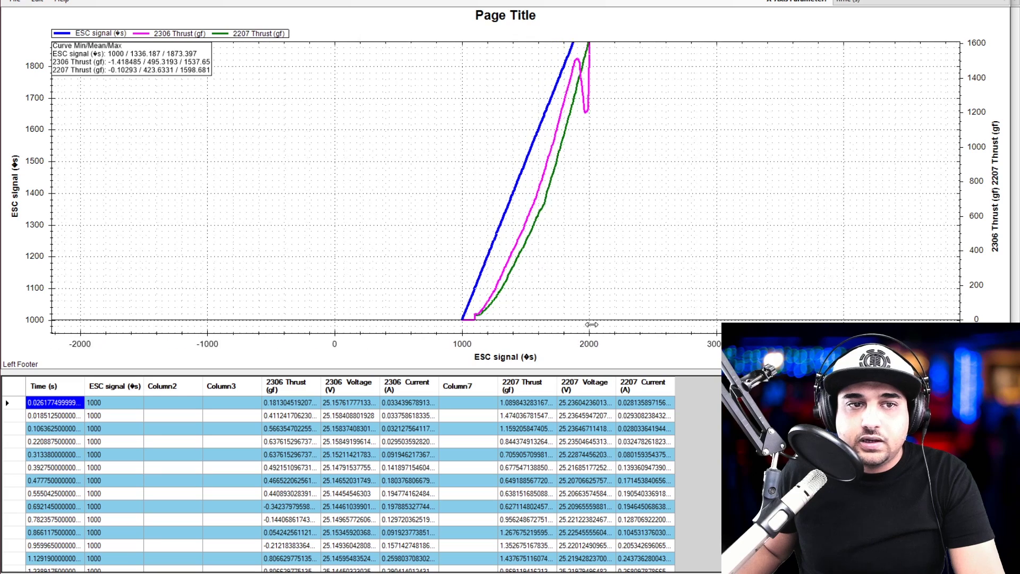
scroll(667, 244, down, 3)
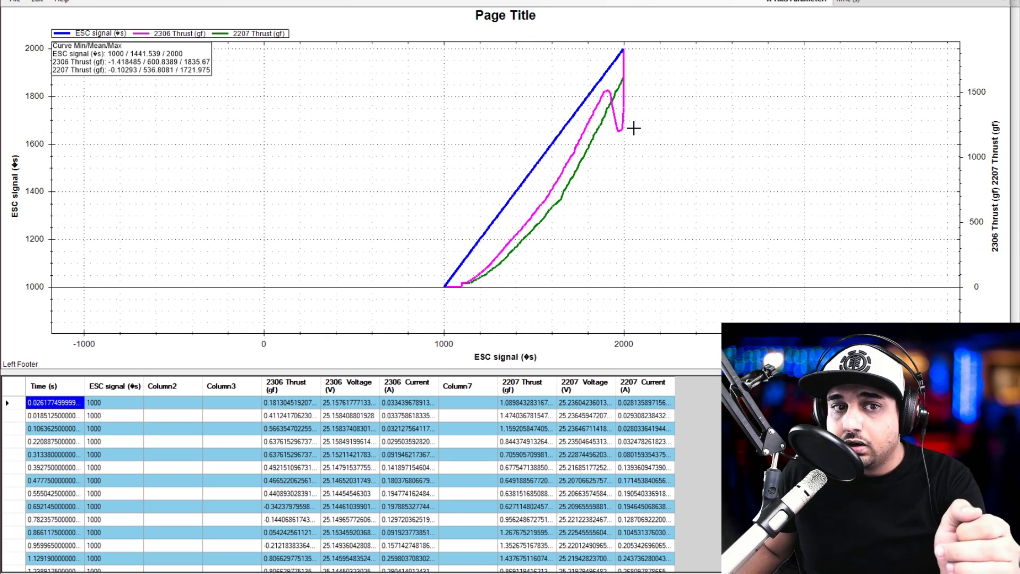
Step: Select the 2306 Thrust curve and zoom in and out to inspect it
click(529, 219)
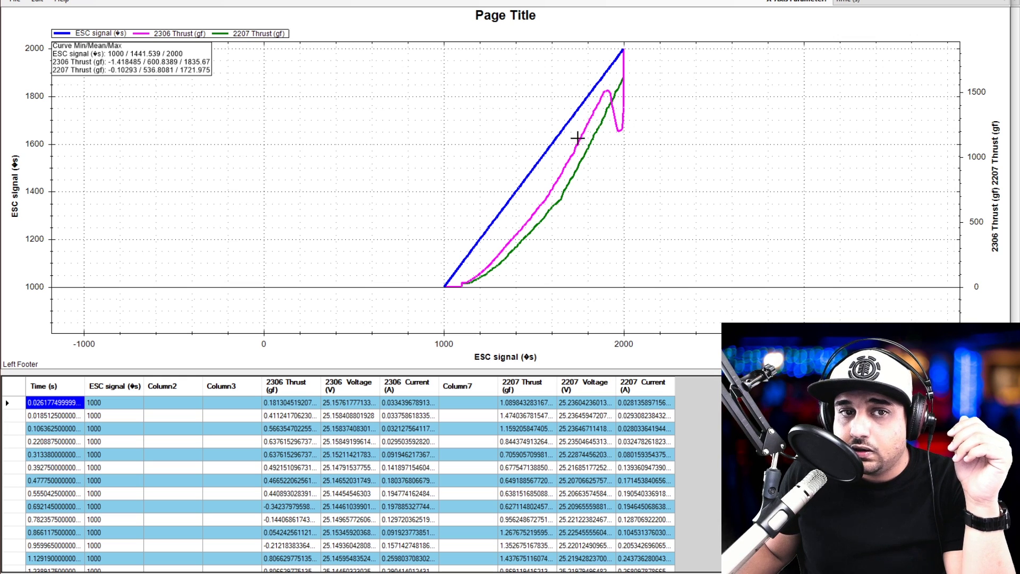
scroll(578, 141, up, 2)
scroll(590, 137, down, 2)
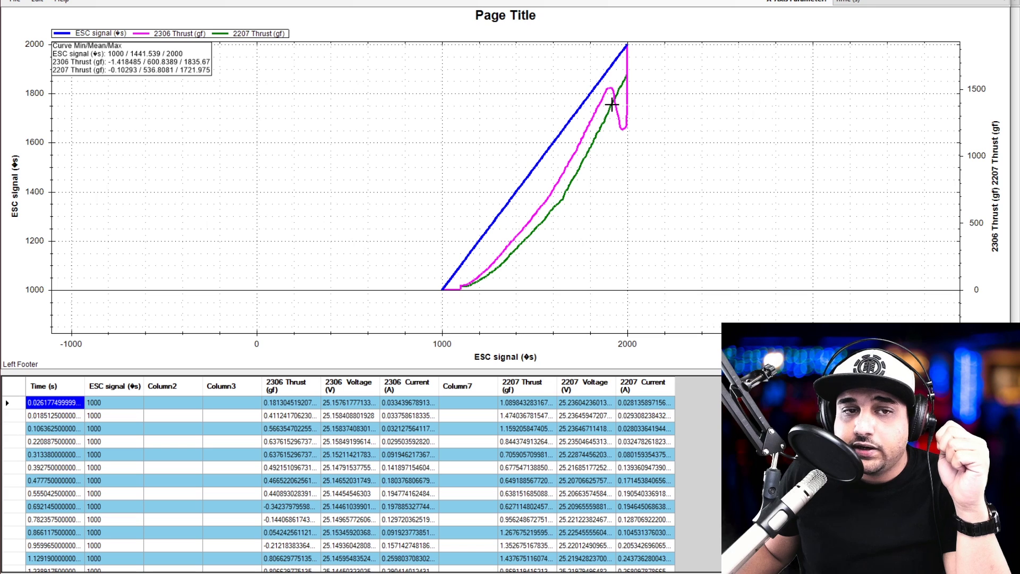
scroll(596, 126, up, 2)
scroll(723, 122, down, 2)
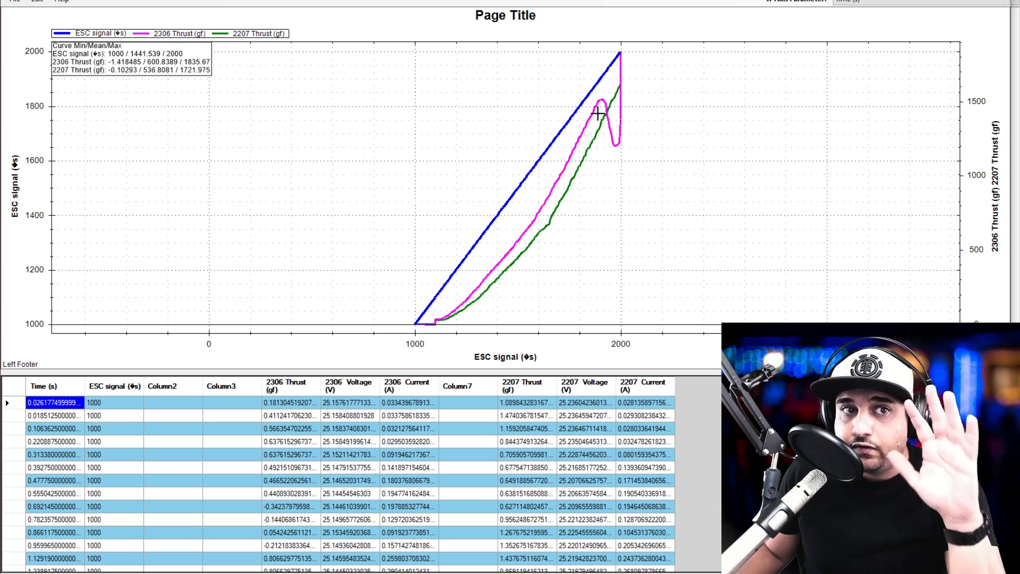
scroll(569, 196, up, 2)
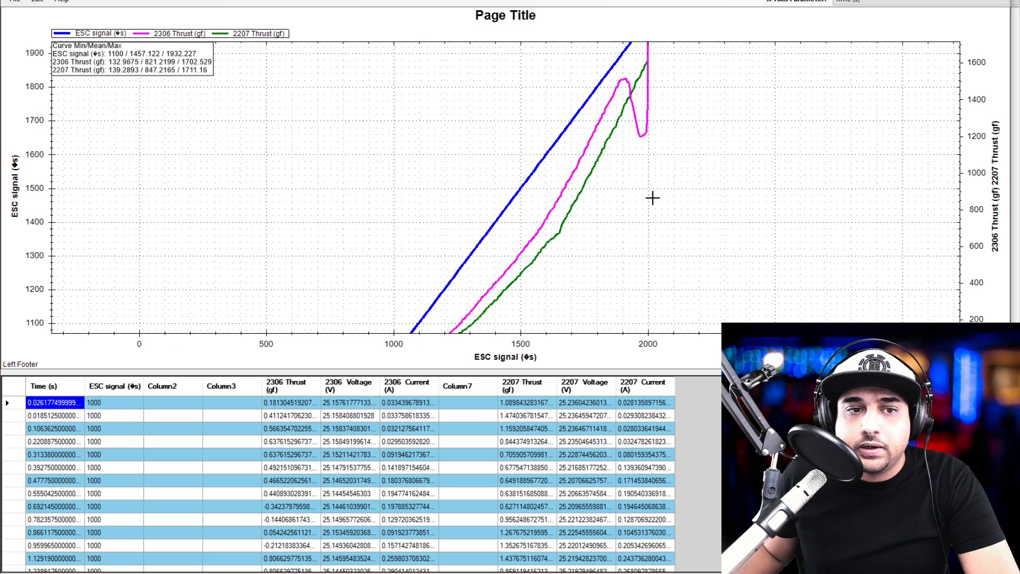
scroll(565, 196, down, 2)
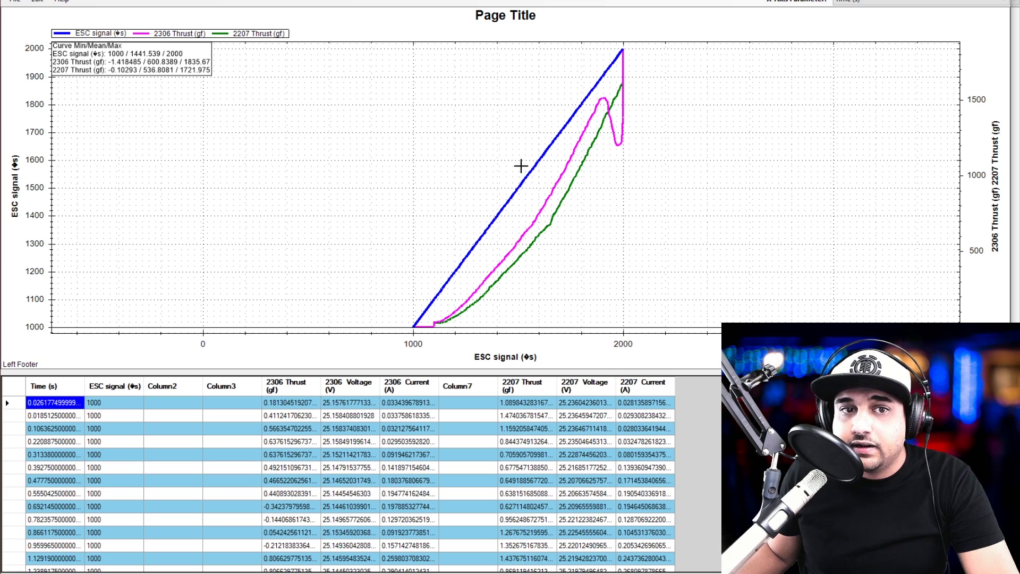
Step: Add a vertical event line and move its 282.7559, 371.578 and 1382.566 readouts clear of the curves
right_click(495, 147)
mouse_move(616, 329)
click(658, 330)
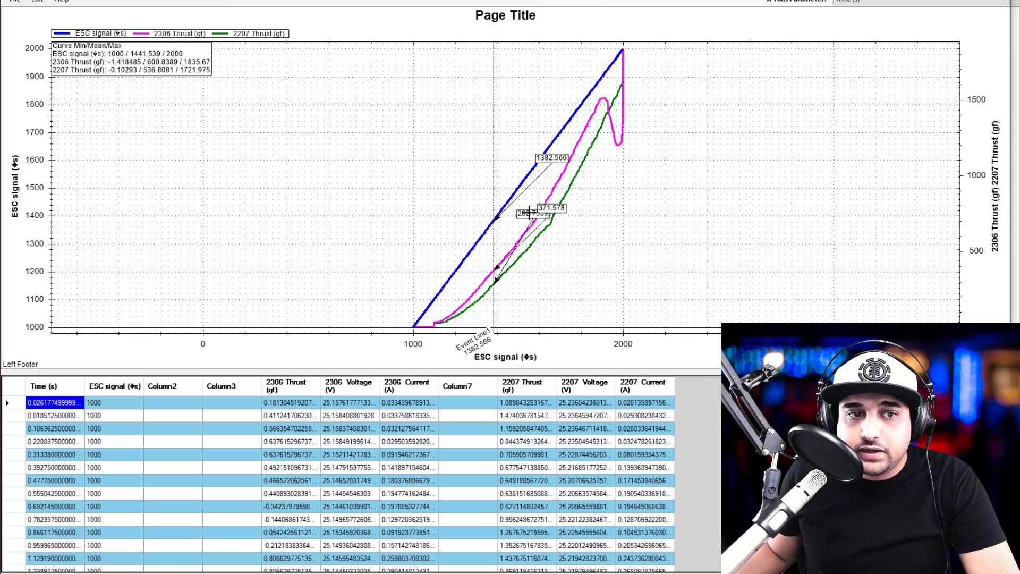
drag(528, 212, 608, 292)
drag(552, 213, 660, 187)
drag(542, 158, 436, 128)
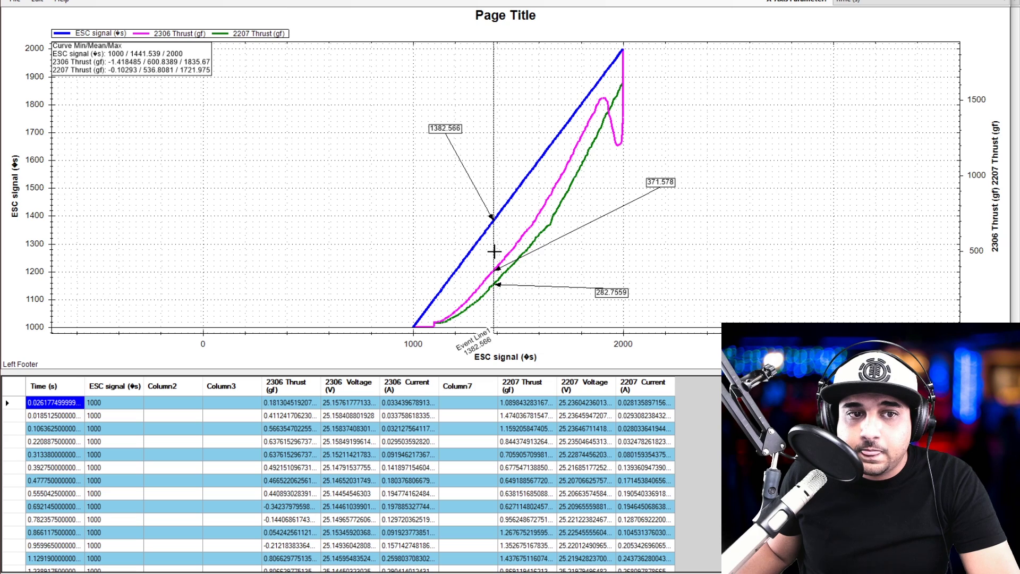
Step: Position the event line at ESC signal 1520.468, reading 600.9405 and 484.6117 gf thrust
drag(494, 253, 537, 229)
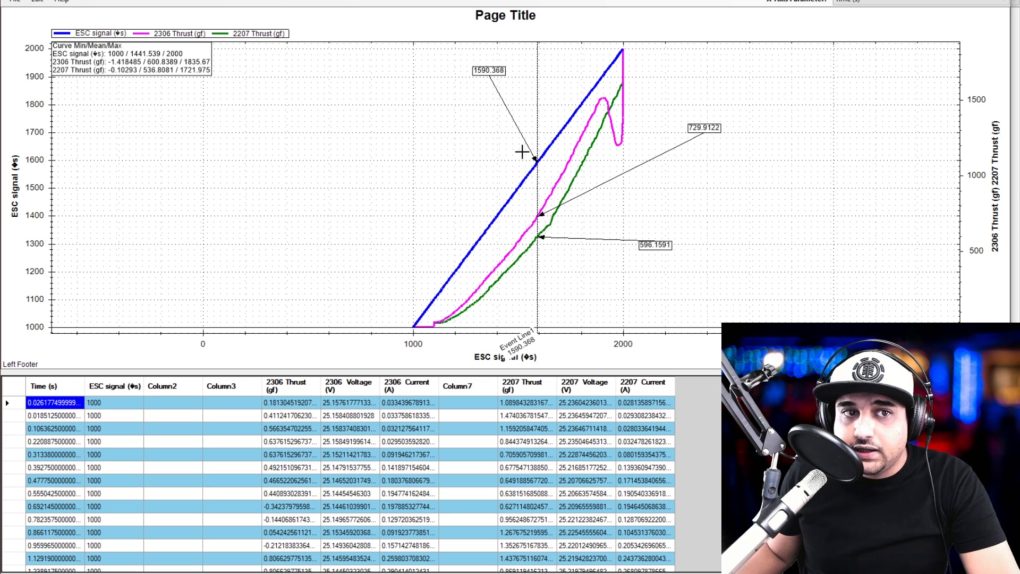
drag(539, 188, 550, 190)
scroll(602, 235, up, 1)
scroll(603, 236, down, 1)
drag(661, 200, 655, 228)
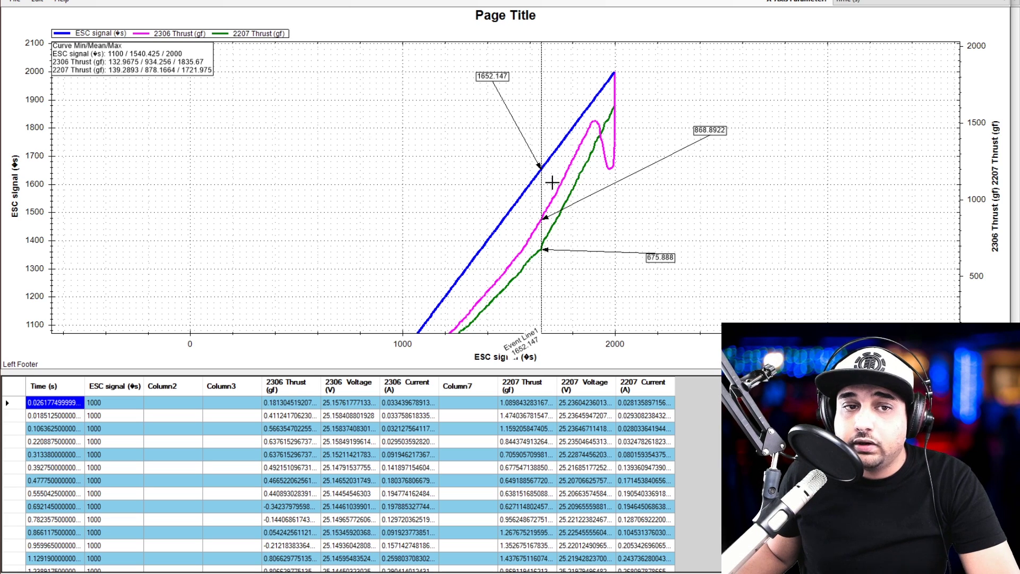
drag(542, 191, 513, 190)
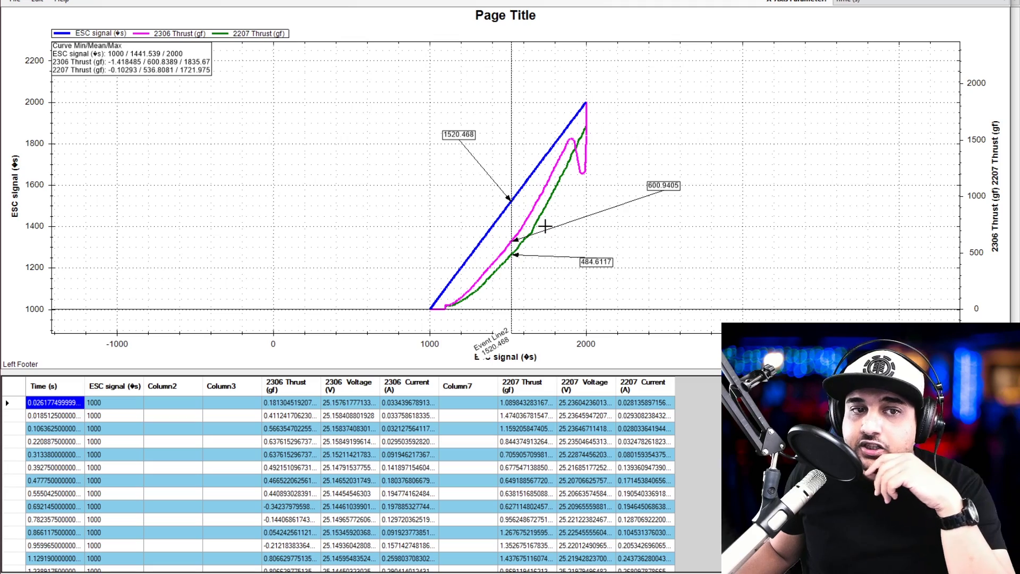
Step: Zoom the thrust plot out to show the maximum thrusts of 1835.67 and 1721.975 gf
scroll(546, 237, up, 3)
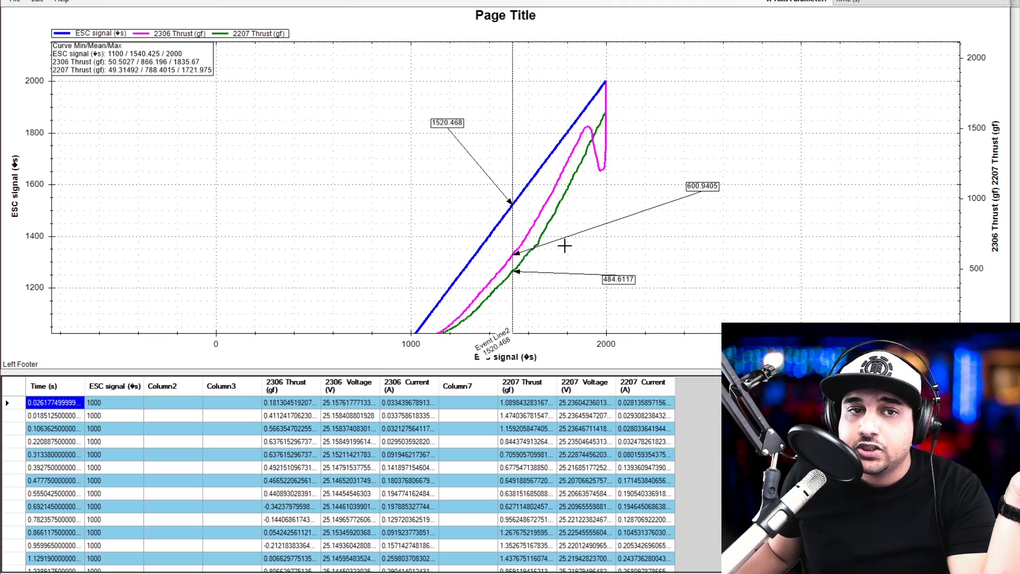
scroll(593, 208, down, 1)
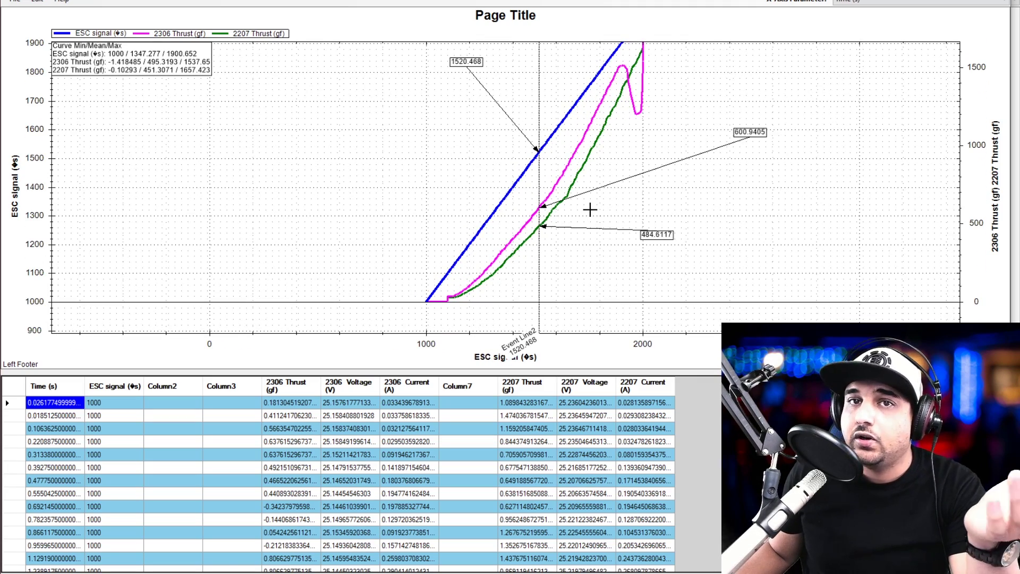
scroll(590, 210, down, 2)
scroll(590, 210, down, 1)
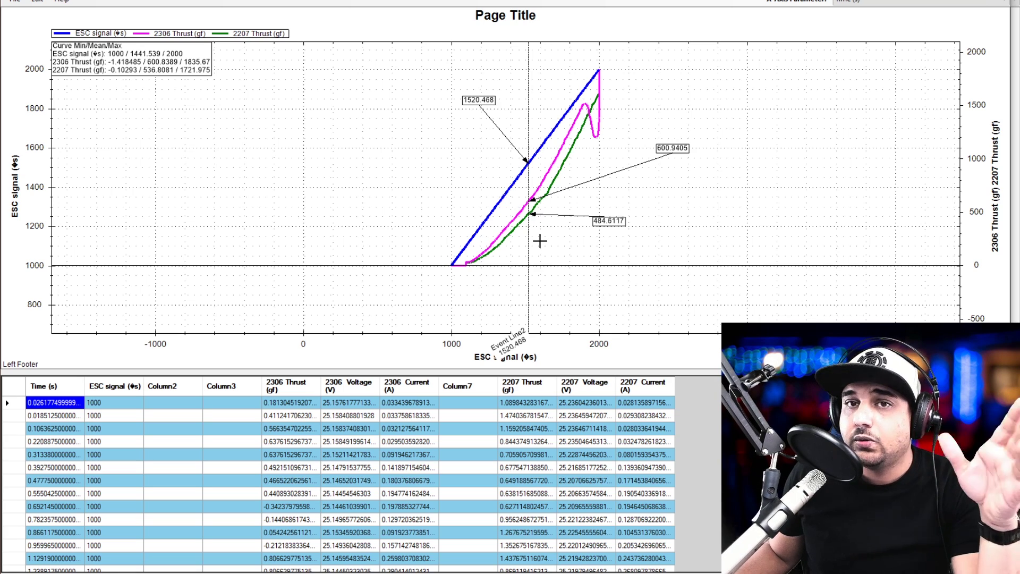
scroll(538, 229, up, 2)
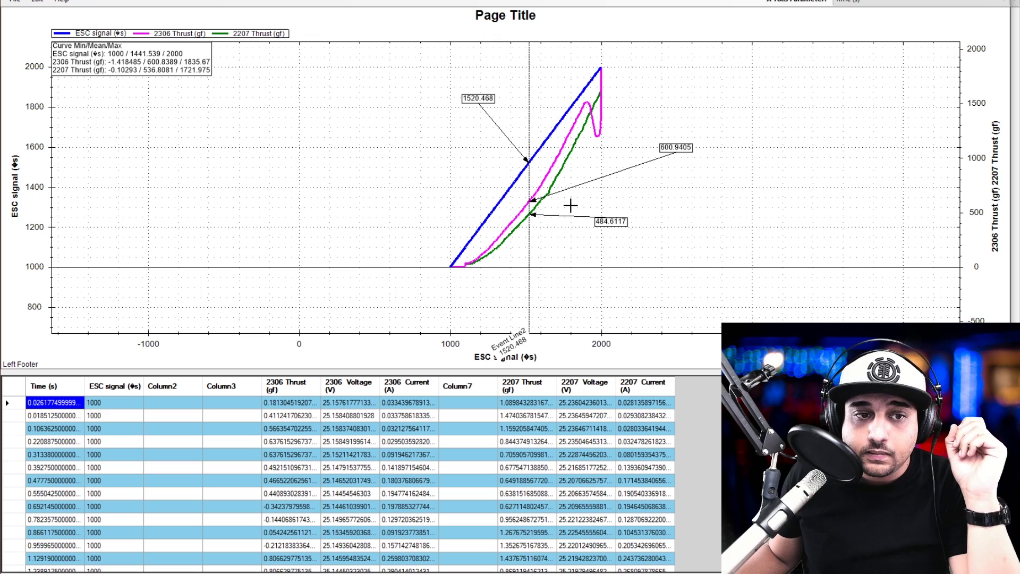
Step: Drag the event line to ESC signal 1567.874, reading 878.2213 and 555.5214 gf thrust
mouse_move(529, 238)
mouse_down()
mouse_move(545, 238)
mouse_move(536, 237)
mouse_up()
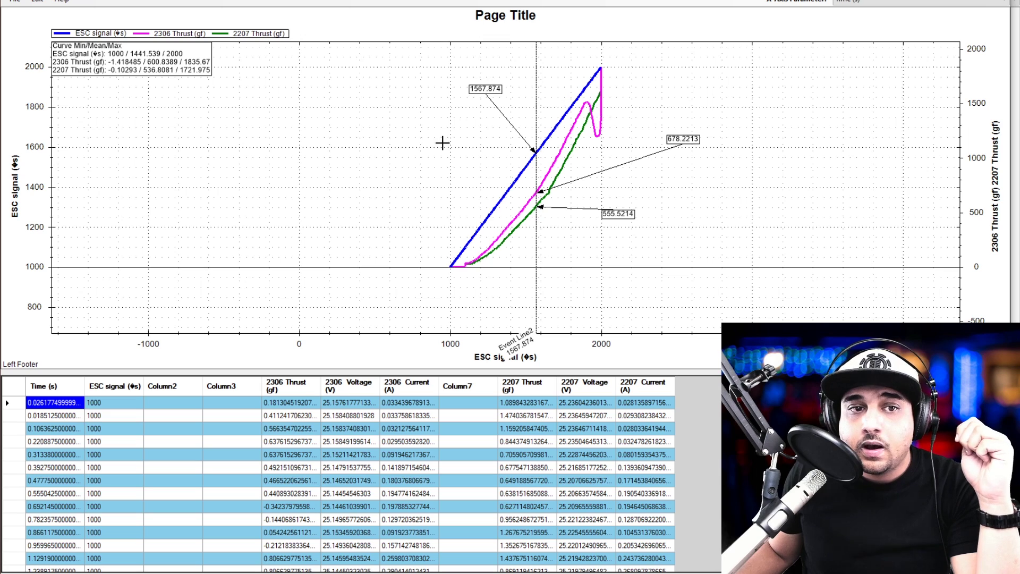